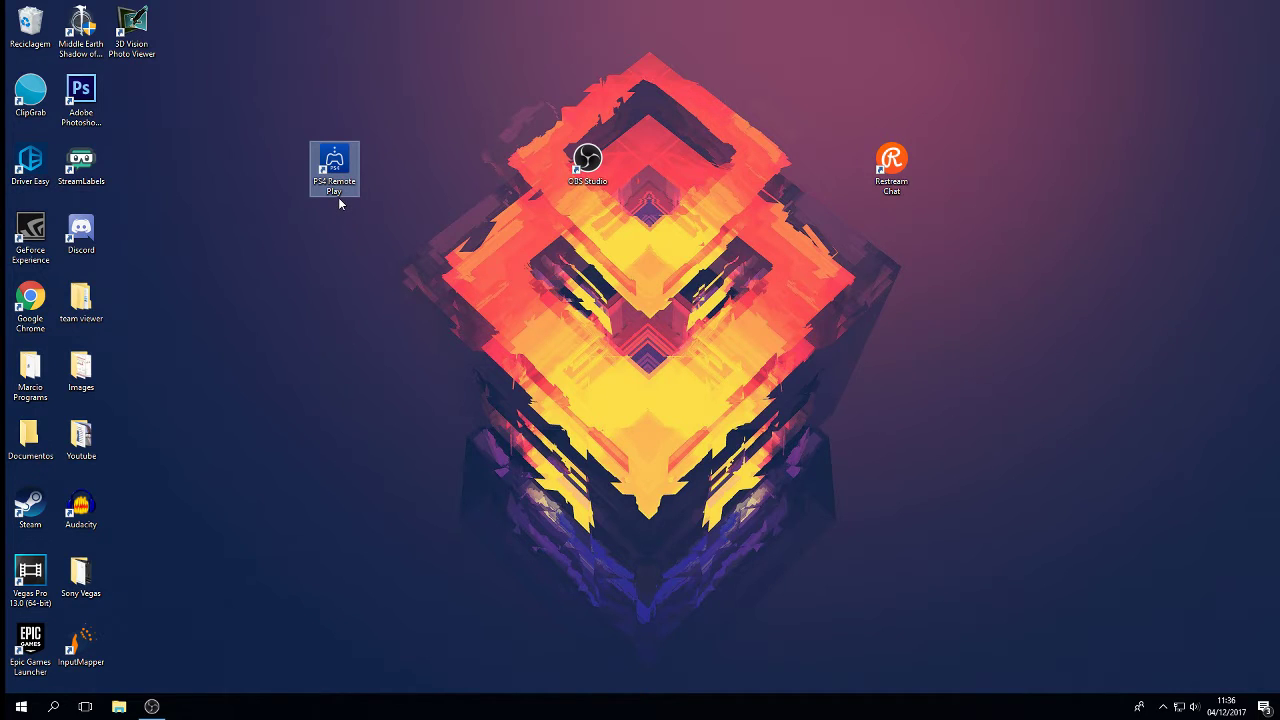
# Step: Select the PS4 Remote Play shortcut on the desktop
pyautogui.click(335, 200)
# Step: Launch Google Chrome maximized and search for 'ps4 remote play'
pyautogui.doubleClick(30, 330)
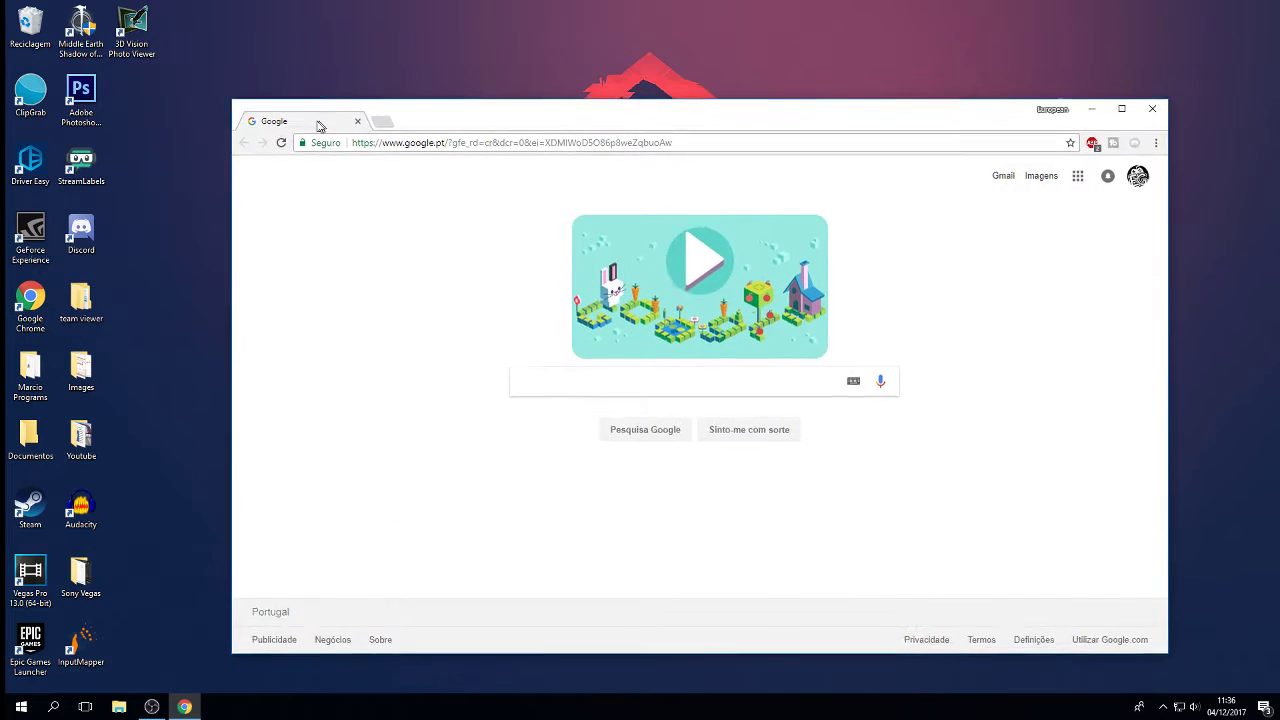
pyautogui.doubleClick(323, 123)
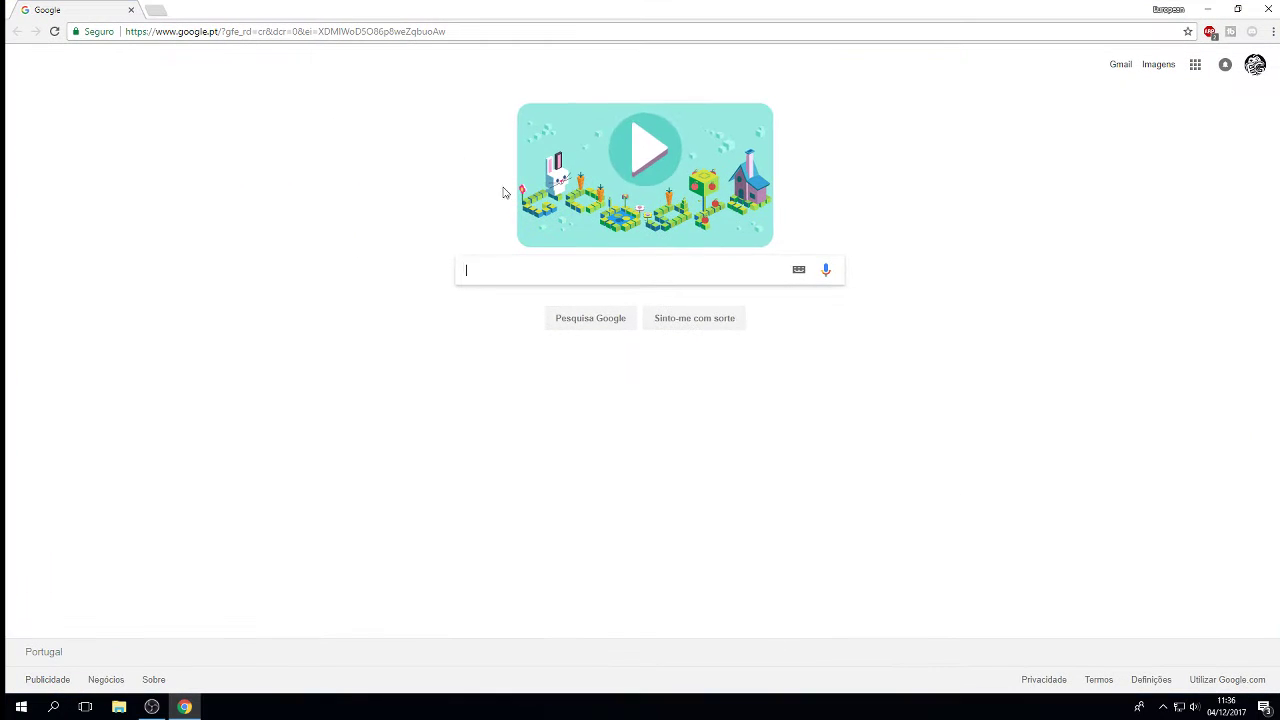
pyautogui.write('ps4r remote play')
pyautogui.press('Return')
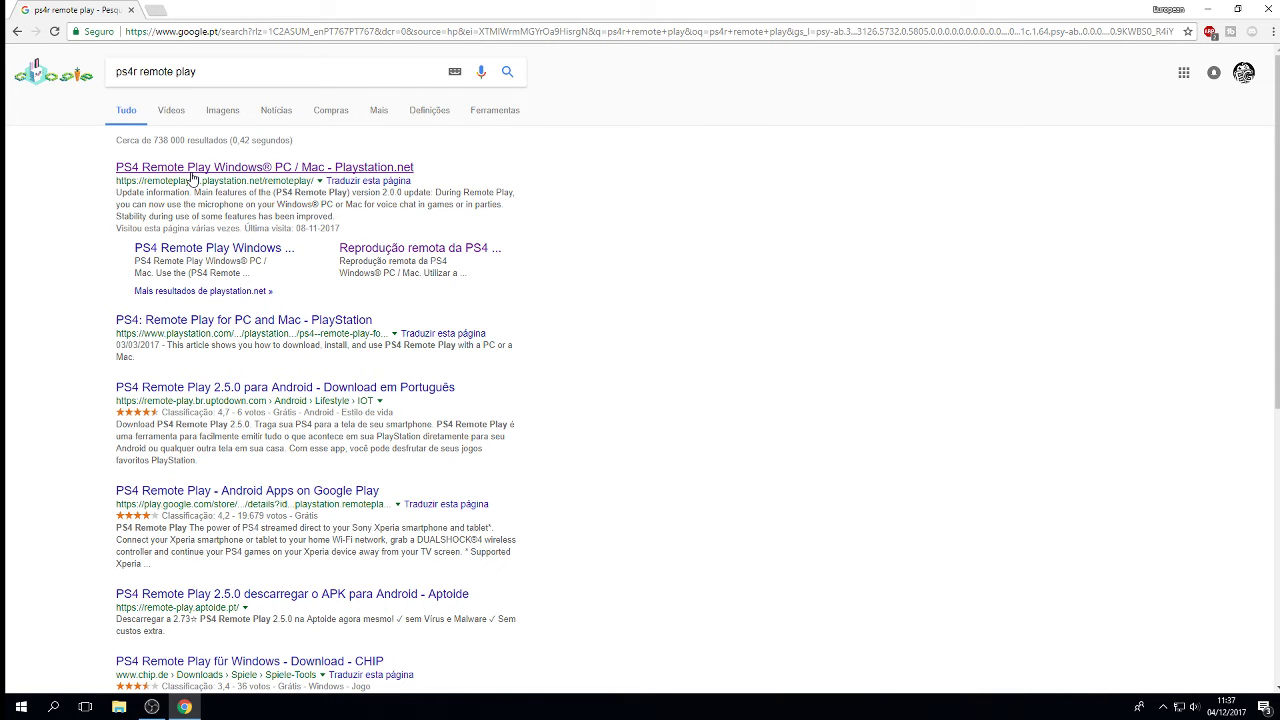
# Step: Open the official PS4 Remote Play page's Windows PC download, then minimize Chrome
pyautogui.click(196, 170)
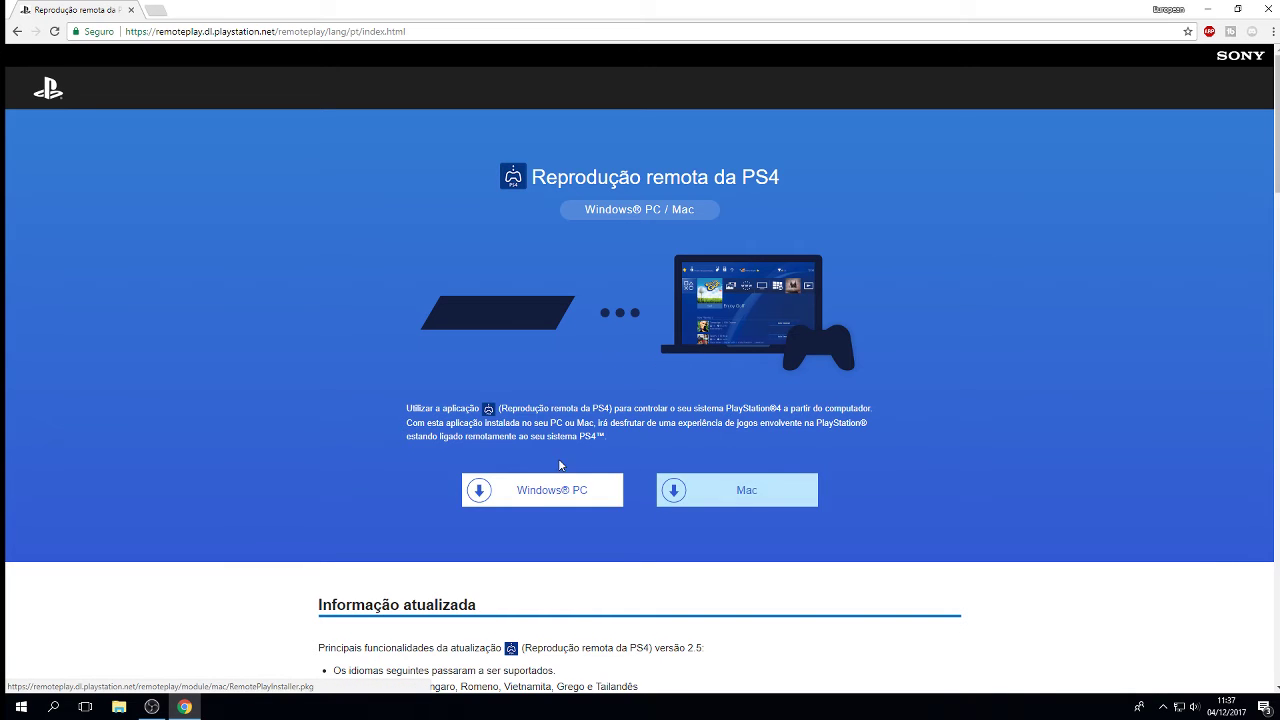
pyautogui.click(507, 493)
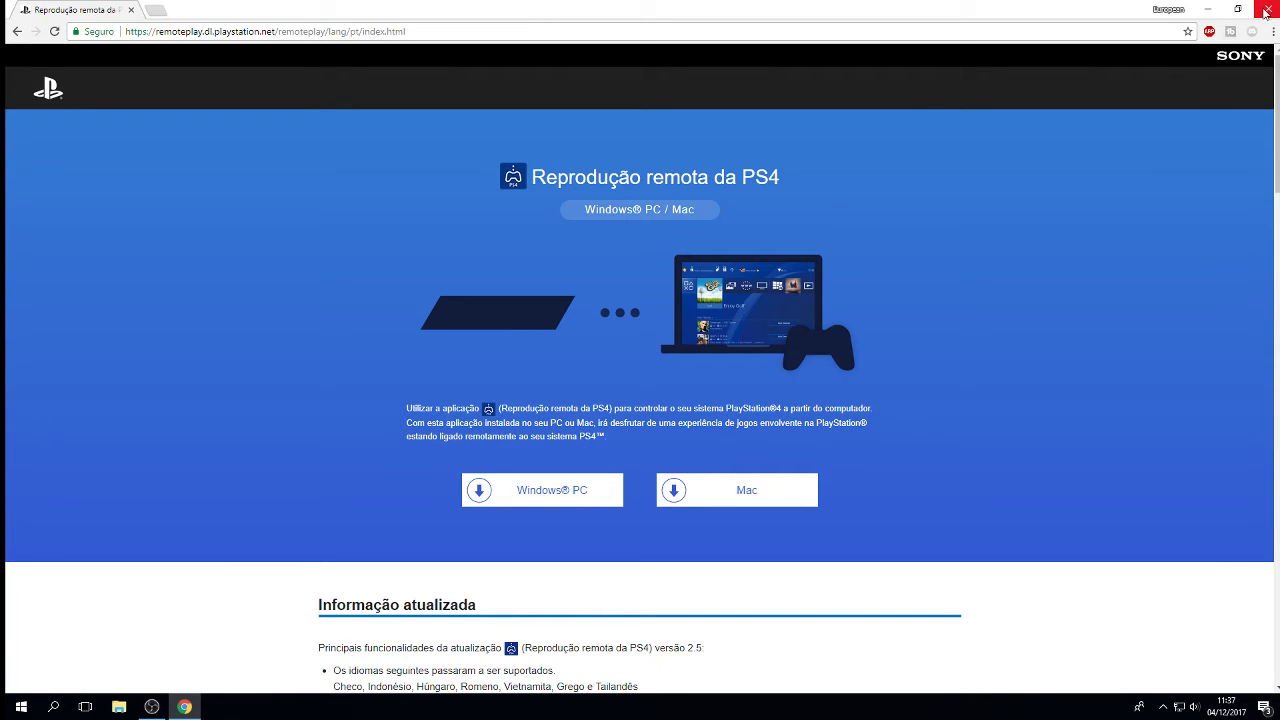
pyautogui.click(1209, 10)
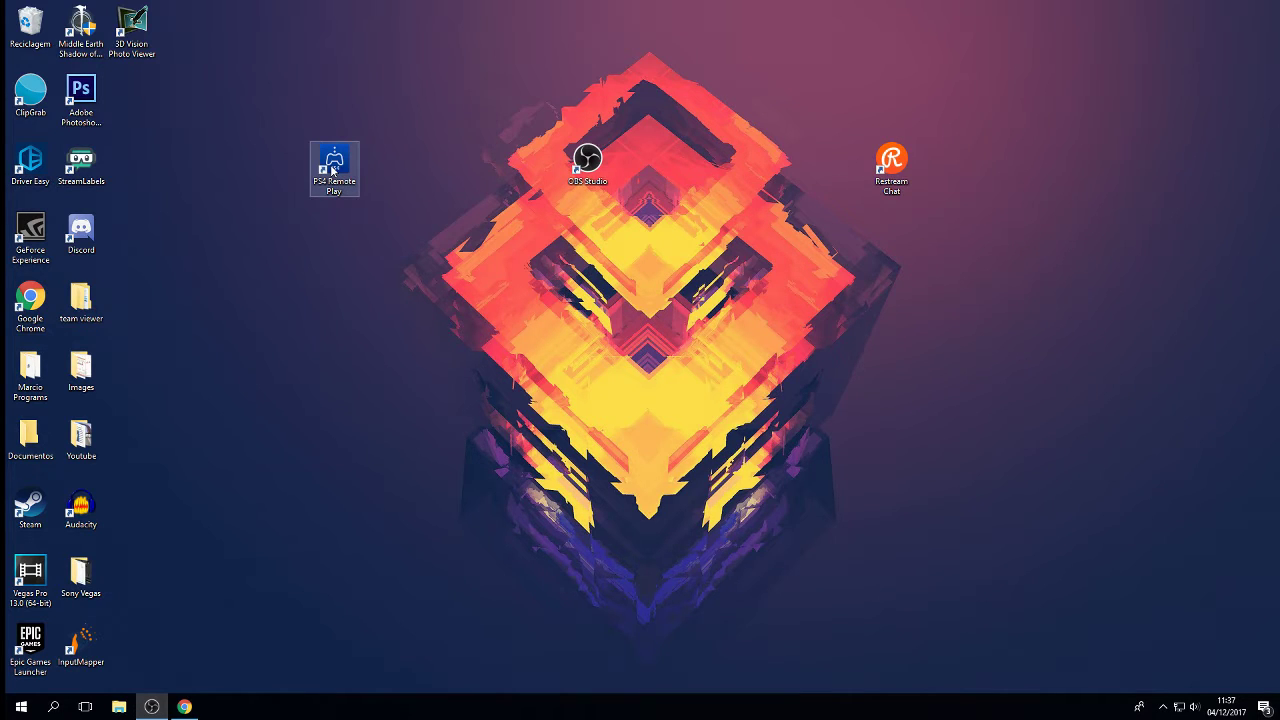
# Step: Launch PS4 Remote Play and shrink its PS4 home-screen stream into a window moved lower on screen
pyautogui.doubleClick(327, 186)
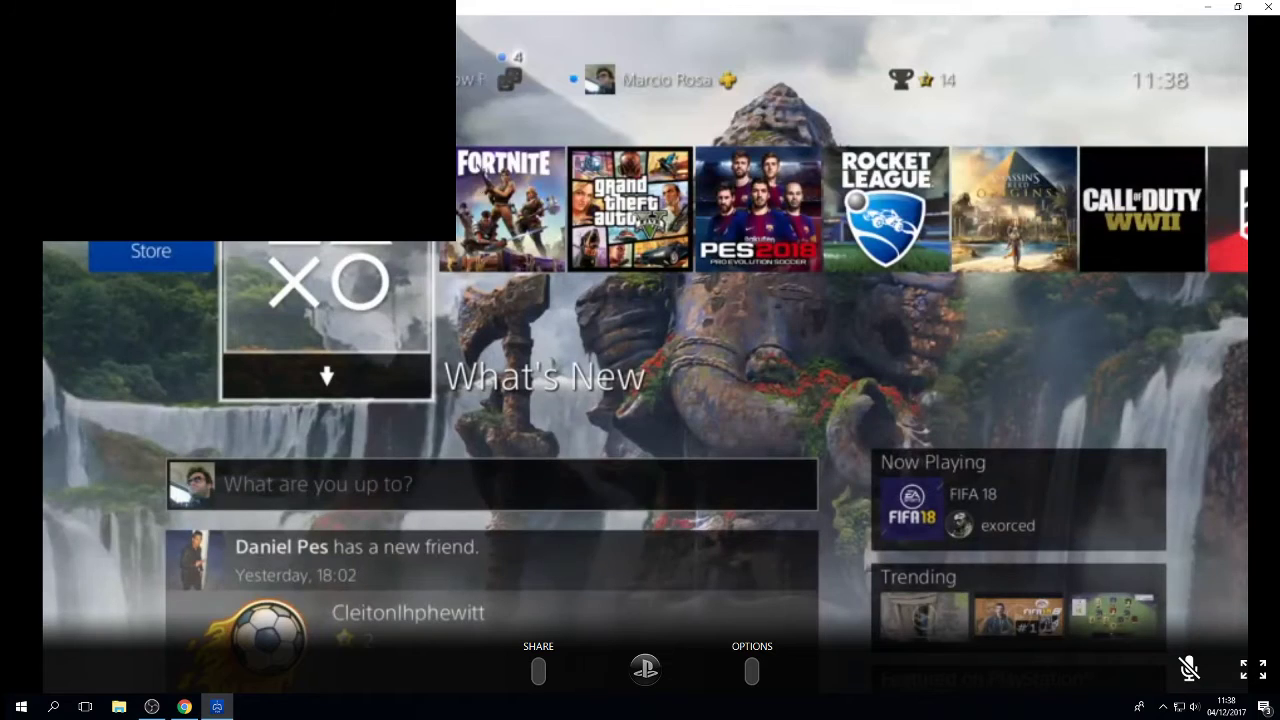
pyautogui.click(1237, 6)
pyautogui.moveTo(745, 108); pyautogui.dragTo(829, 228)
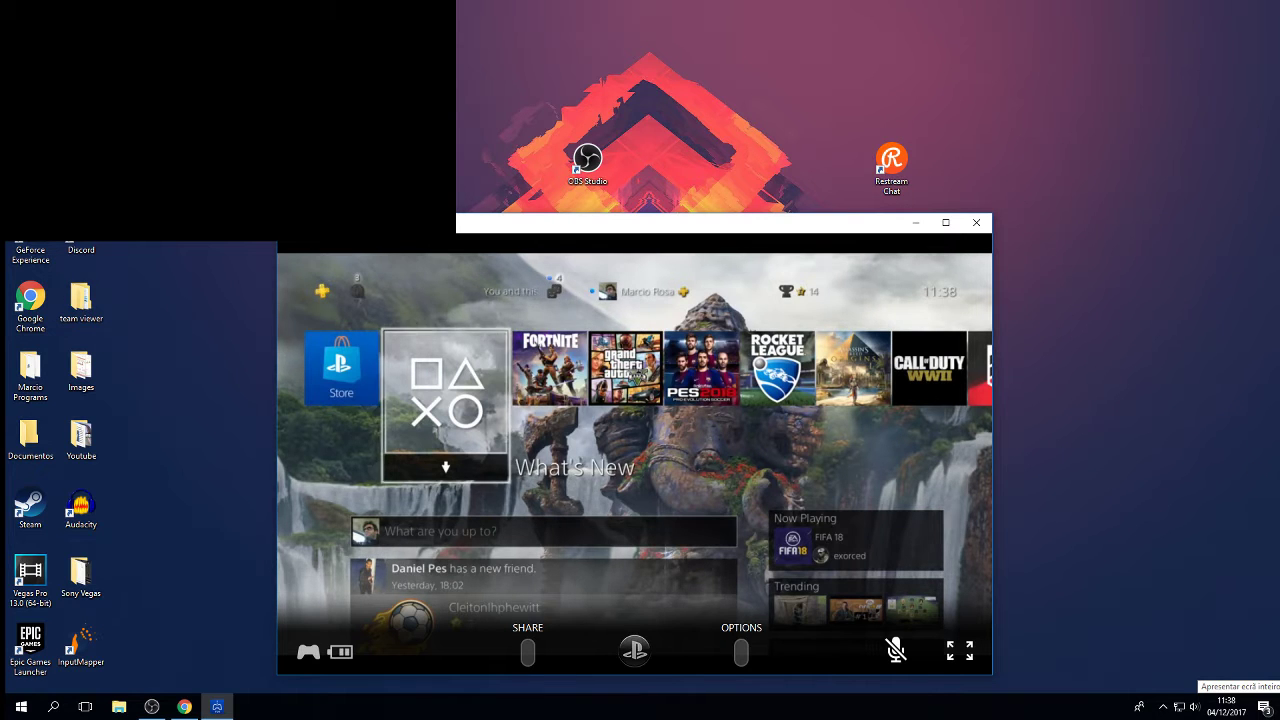
pyautogui.hotkey('alt', 'Tab')
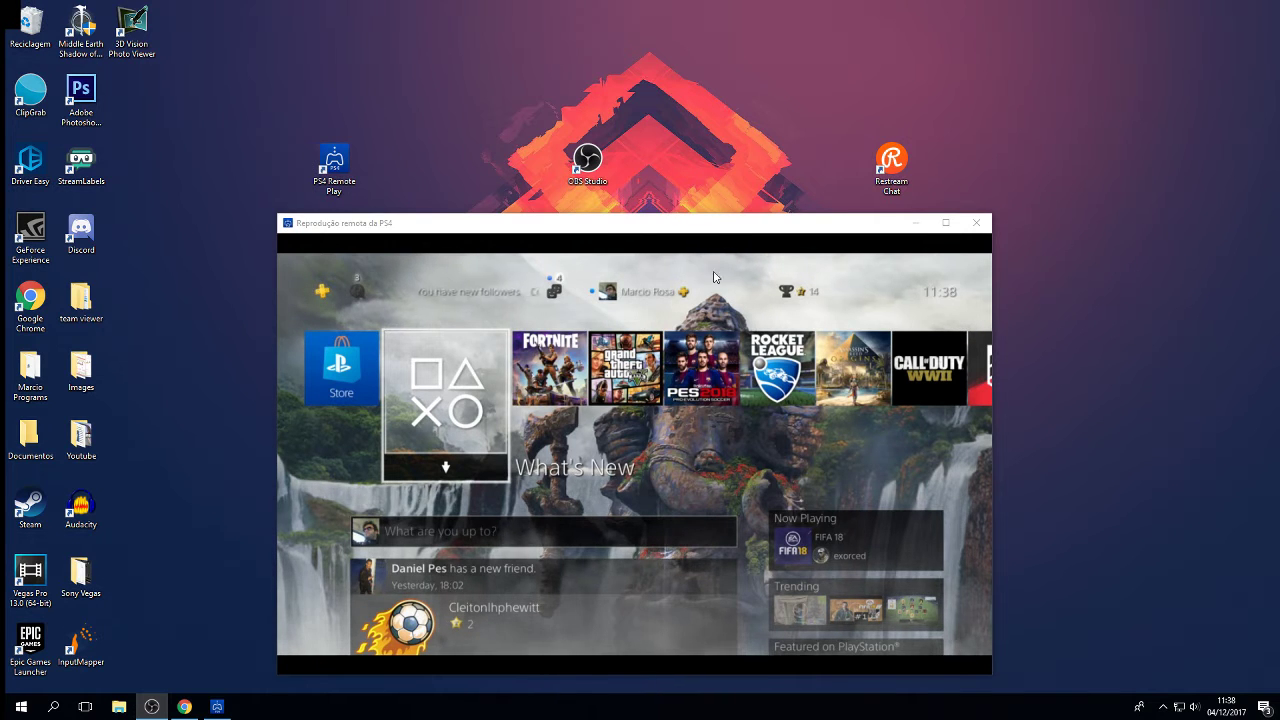
# Step: Move the Remote Play window higher and put the home-screen focus on Fortnite
pyautogui.moveTo(724, 223); pyautogui.dragTo(716, 141)
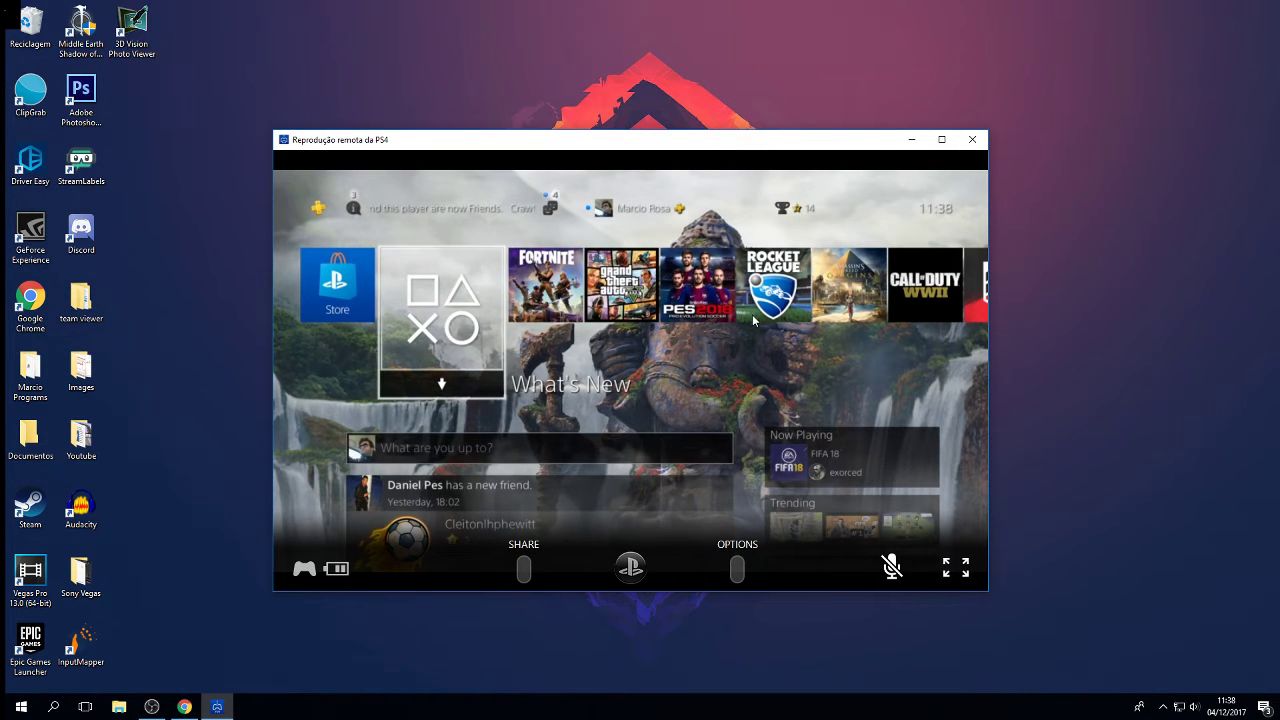
pyautogui.press('Right')
pyautogui.press('Right')
pyautogui.press('Right')
pyautogui.press('Right')
pyautogui.press('Right')
pyautogui.press('Right')
pyautogui.press('Right')
pyautogui.press('Right')
pyautogui.press('Left')
pyautogui.press('Left')
pyautogui.press('Left')
pyautogui.press('Left')
pyautogui.press('Left')
pyautogui.press('Left')
pyautogui.press('Left')
pyautogui.press('Right')
pyautogui.press('Right')
pyautogui.press('Right')
pyautogui.press('Left')
pyautogui.press('Left')
pyautogui.press('Left')
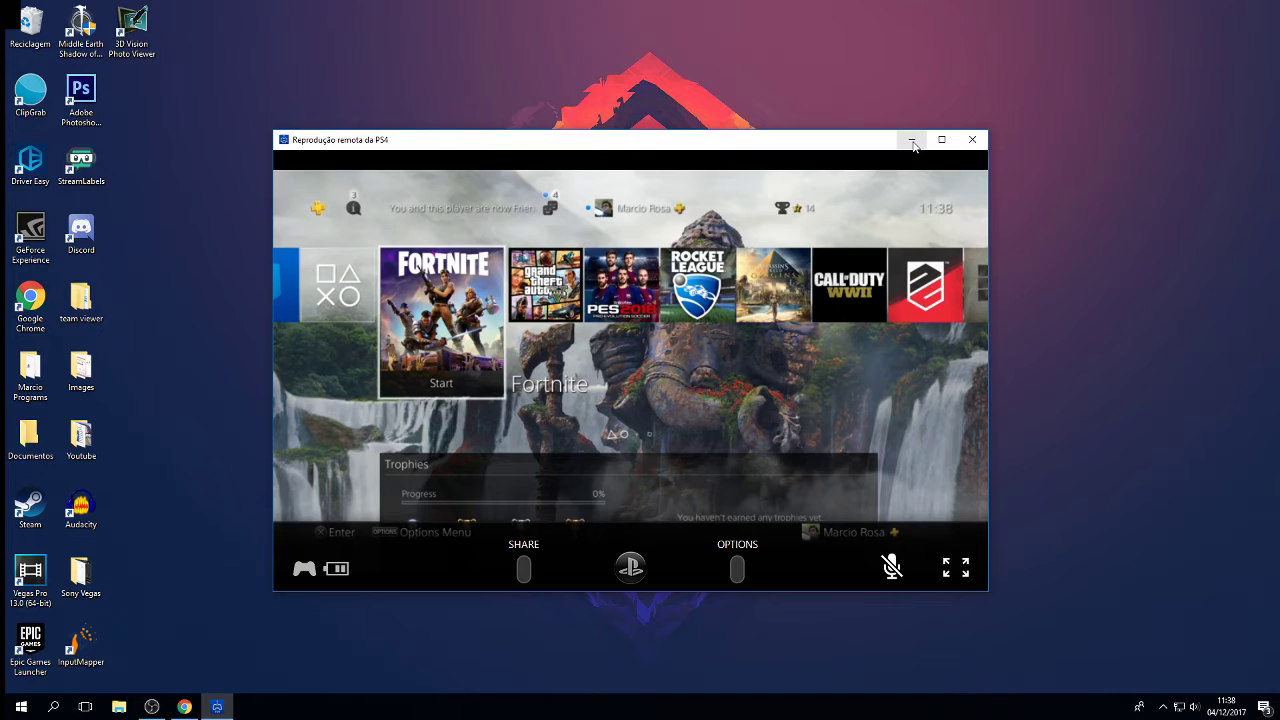
# Step: Minimize Remote Play and bring Chrome's PS4 Remote Play download page back
pyautogui.click(912, 140)
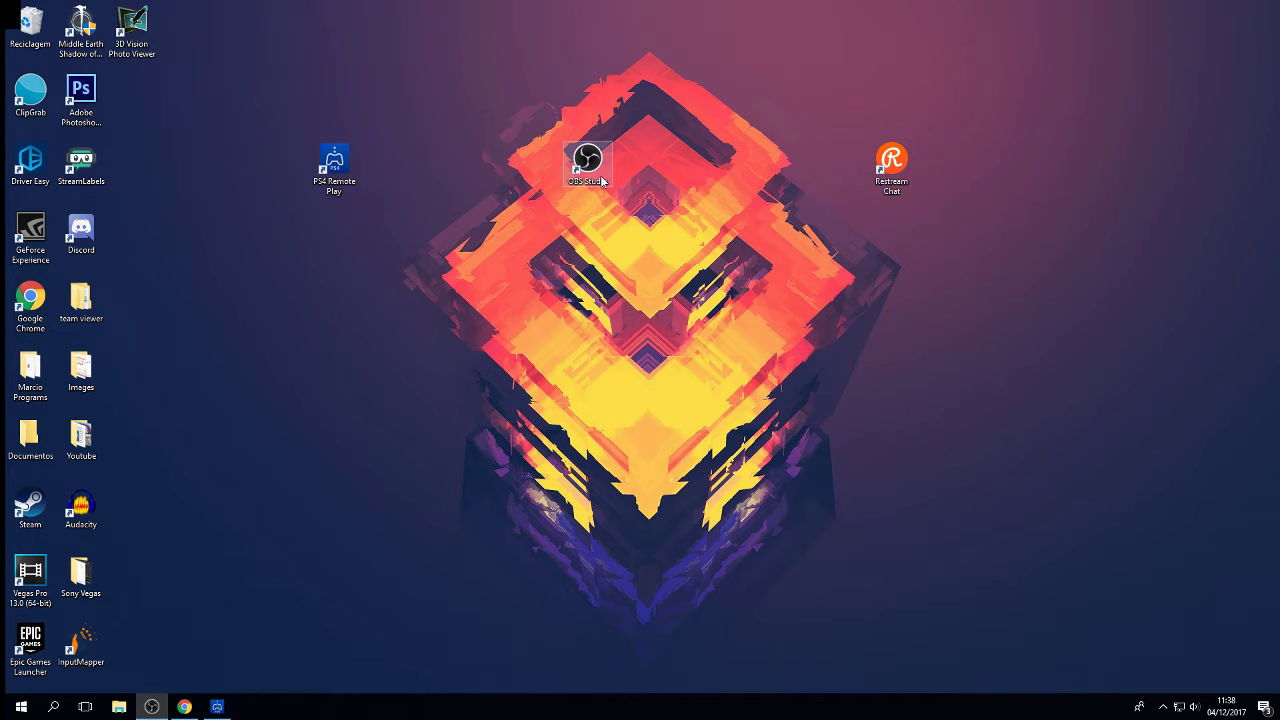
pyautogui.click(217, 707)
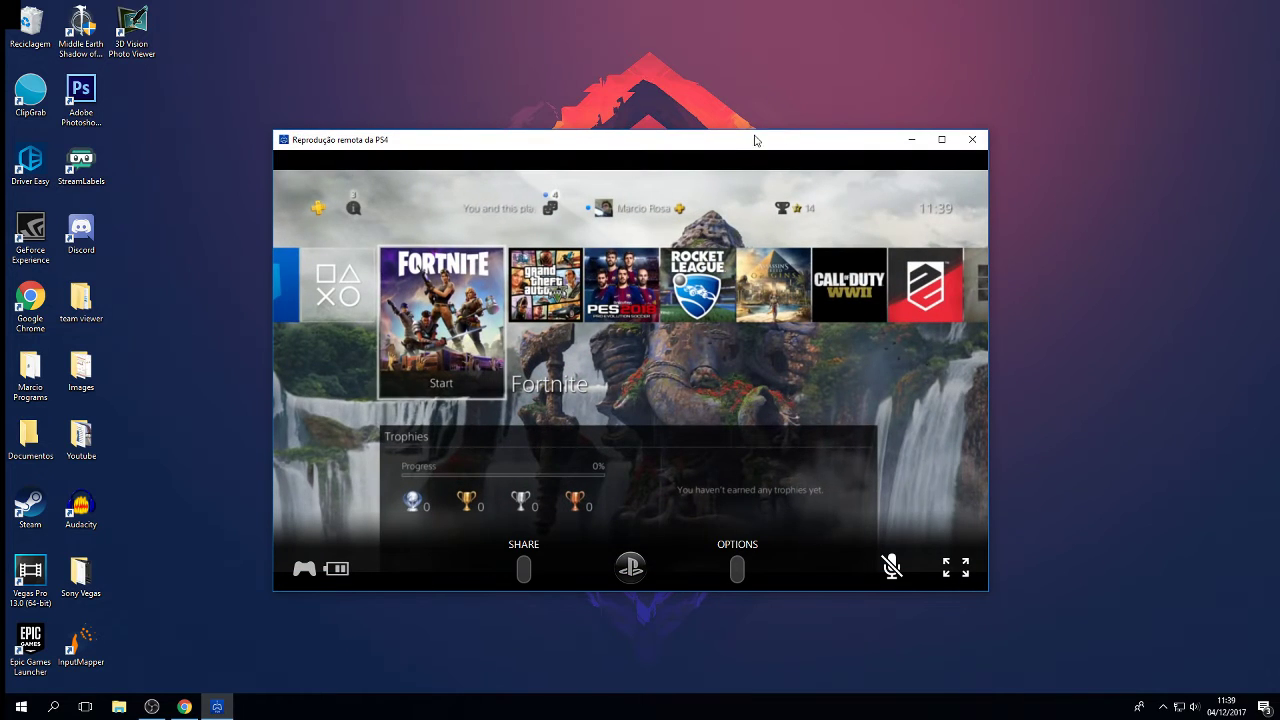
pyautogui.click(911, 139)
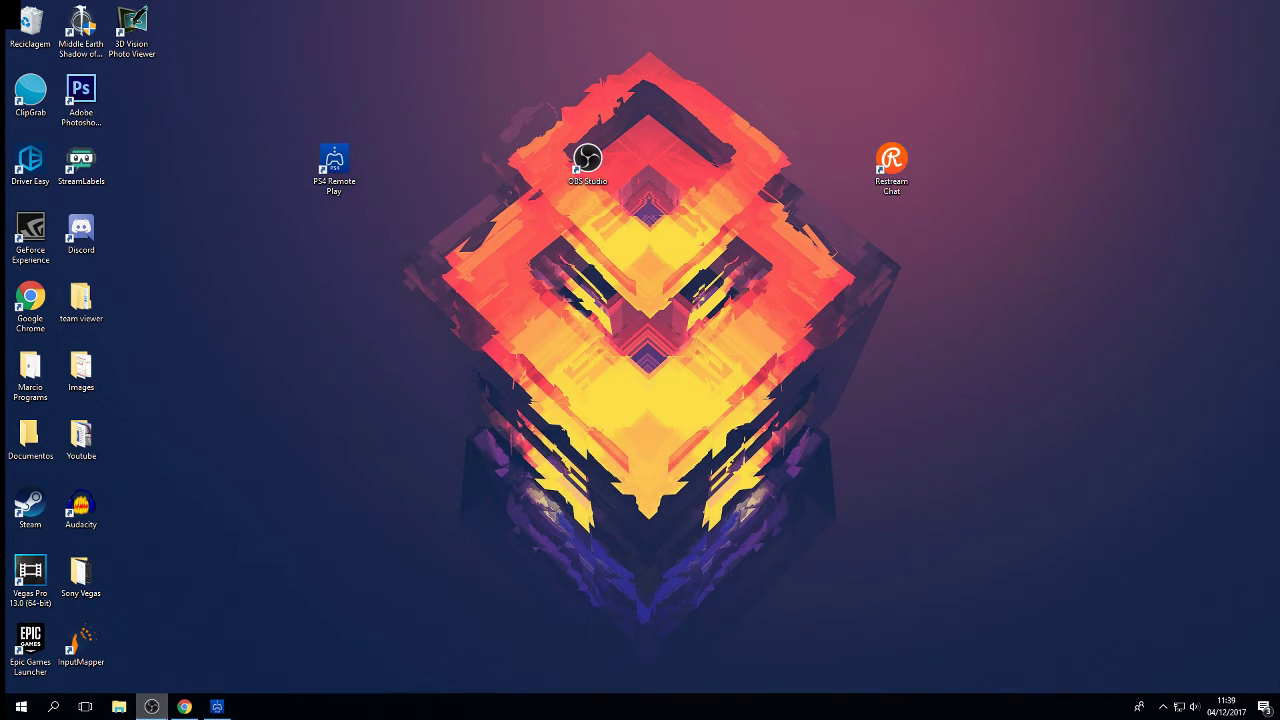
pyautogui.click(184, 707)
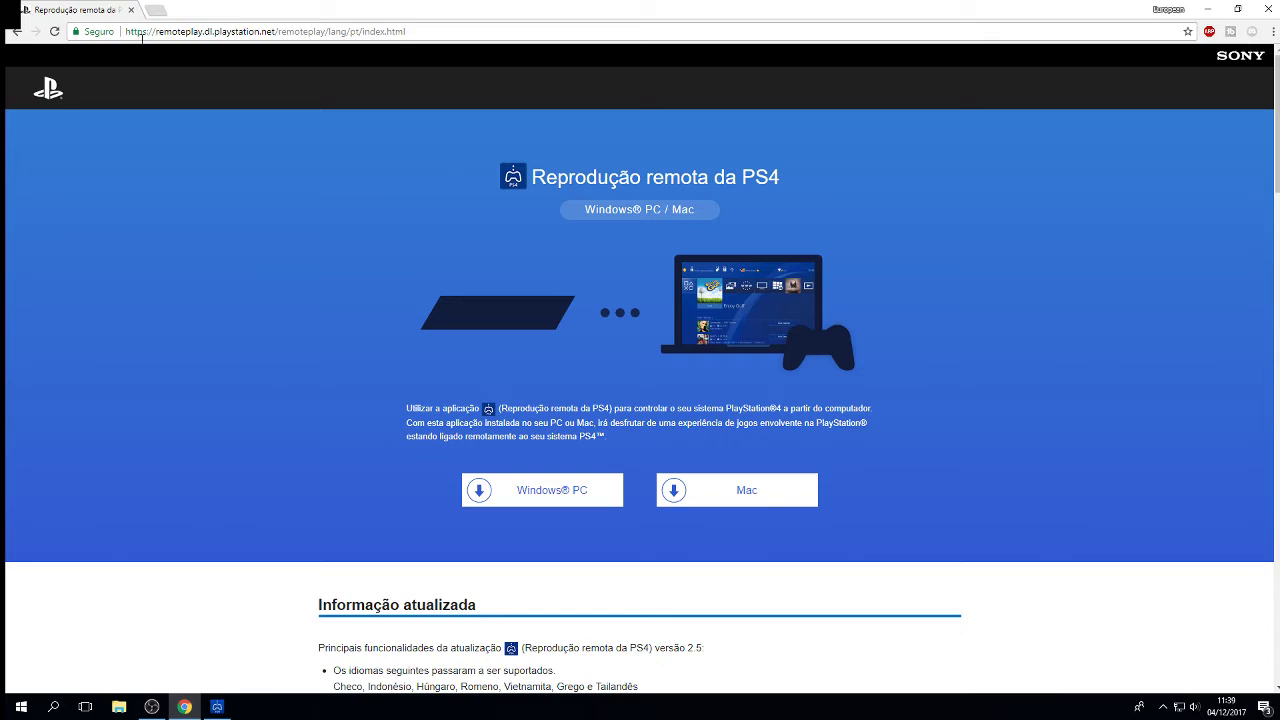
# Step: Search 'obs studio', open the Open Broadcaster Software download page, then minimize Chrome
pyautogui.click(142, 36)
pyautogui.write('pns s')
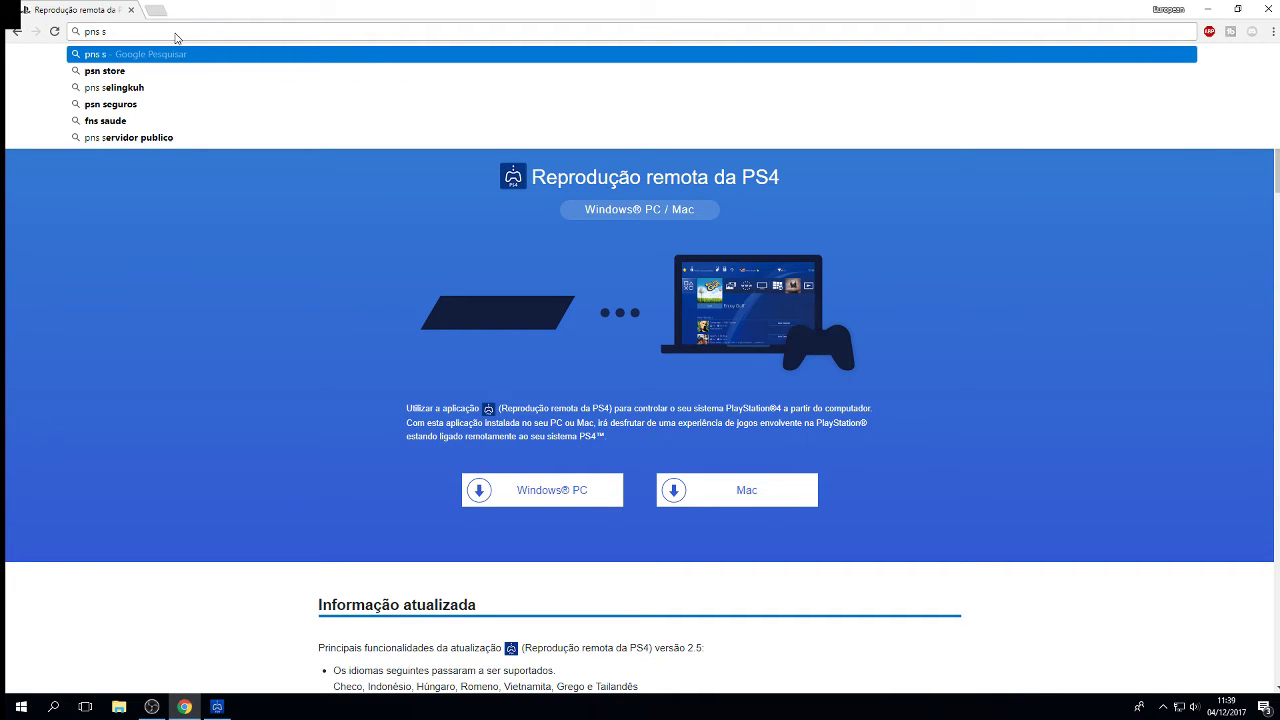
pyautogui.press('BackSpace')
pyautogui.press('BackSpace')
pyautogui.press('BackSpace')
pyautogui.press('BackSpace')
pyautogui.press('BackSpace')
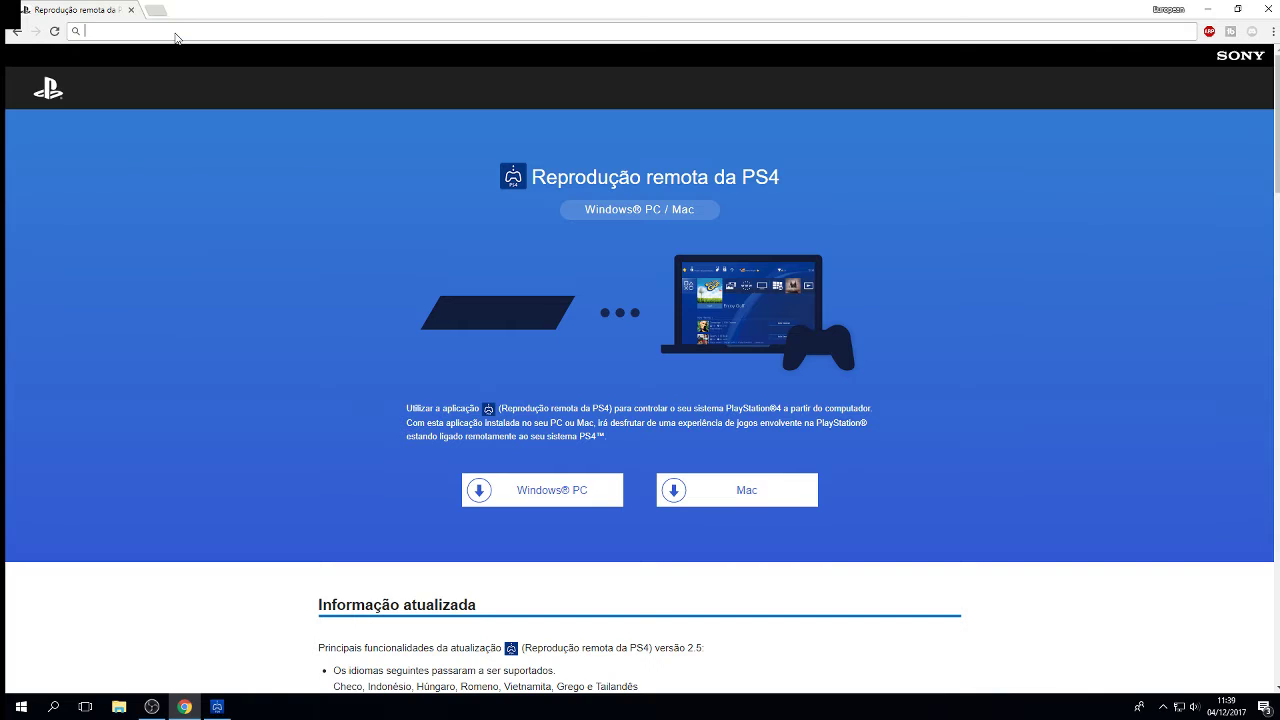
pyautogui.write('obs studio')
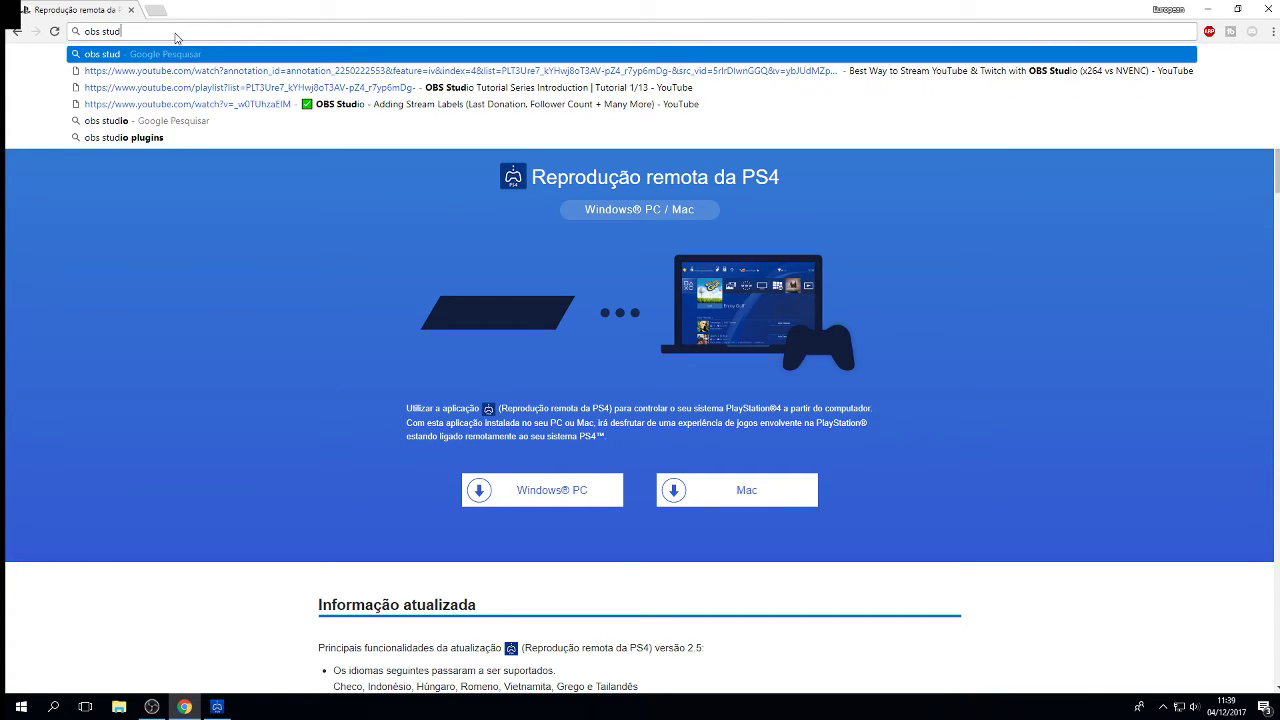
pyautogui.press('Return')
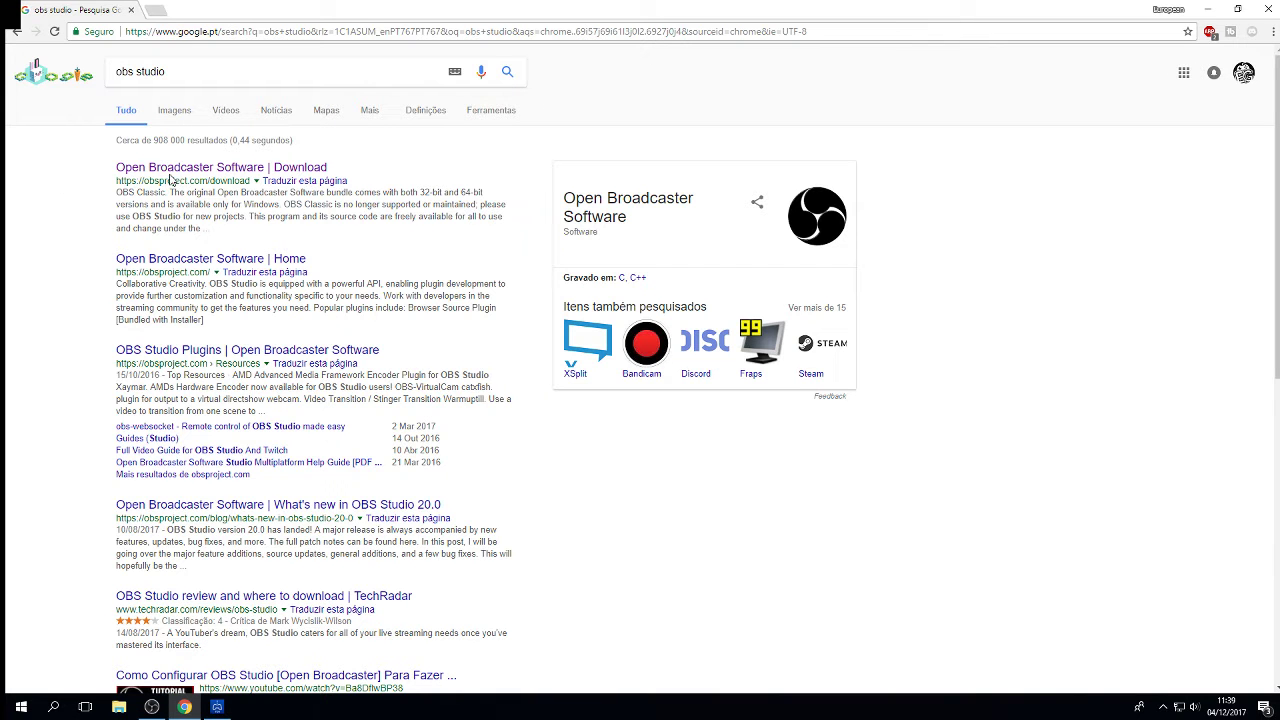
pyautogui.click(248, 172)
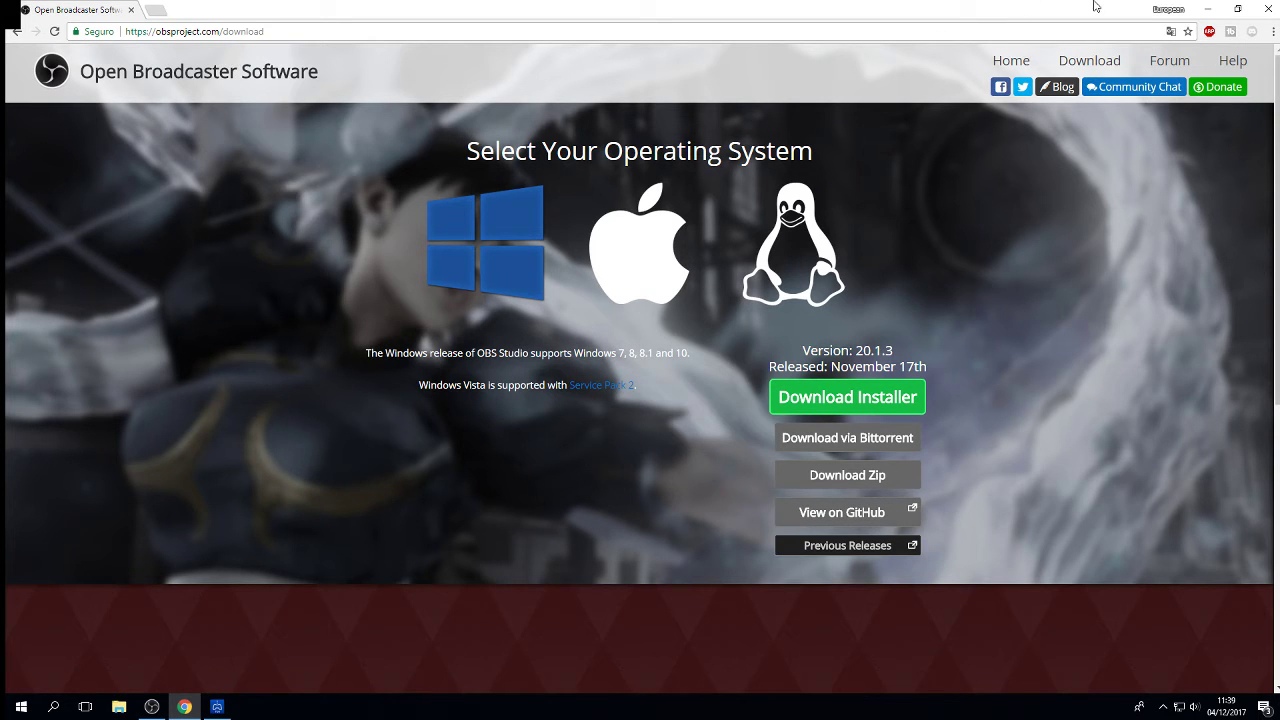
pyautogui.click(1208, 9)
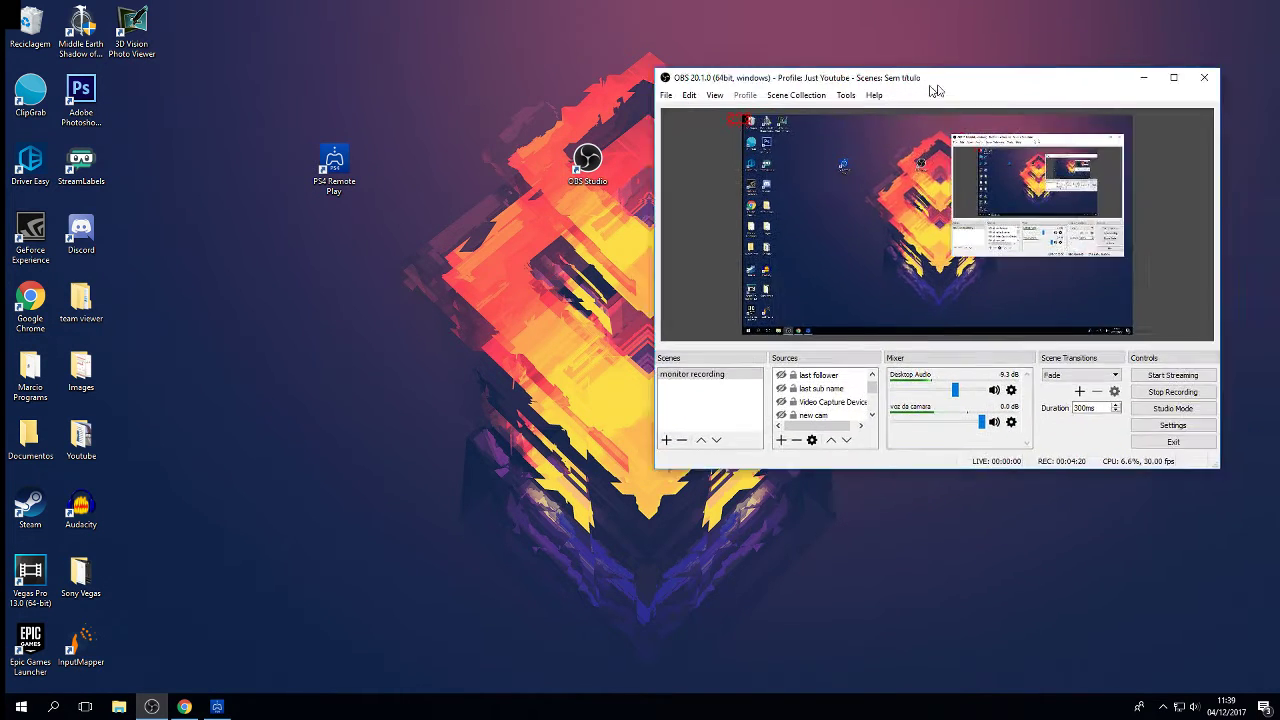
# Step: Place Remote Play on the left and OBS on the right so both appear in the preview
pyautogui.moveTo(683, 163)
pyautogui.mouseDown()
pyautogui.moveTo(651, 223)
pyautogui.moveTo(667, 153)
pyautogui.mouseUp()
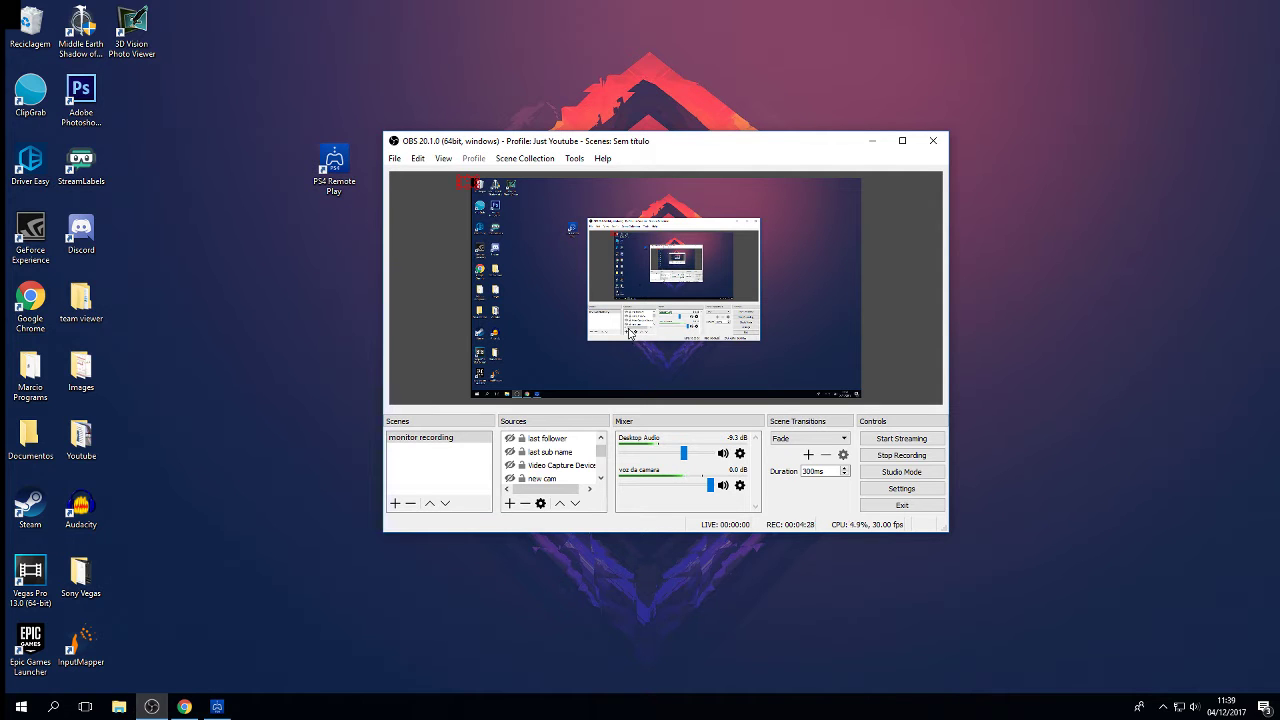
pyautogui.click(217, 706)
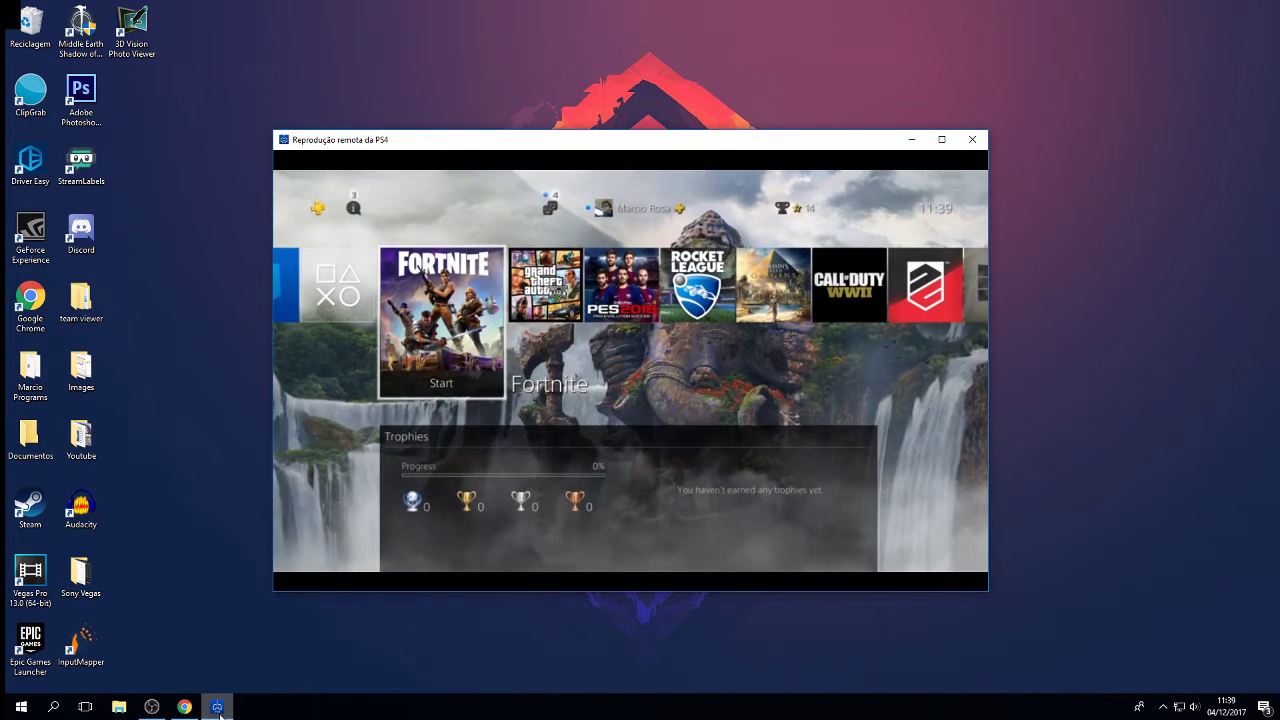
pyautogui.moveTo(583, 137); pyautogui.dragTo(235, 233)
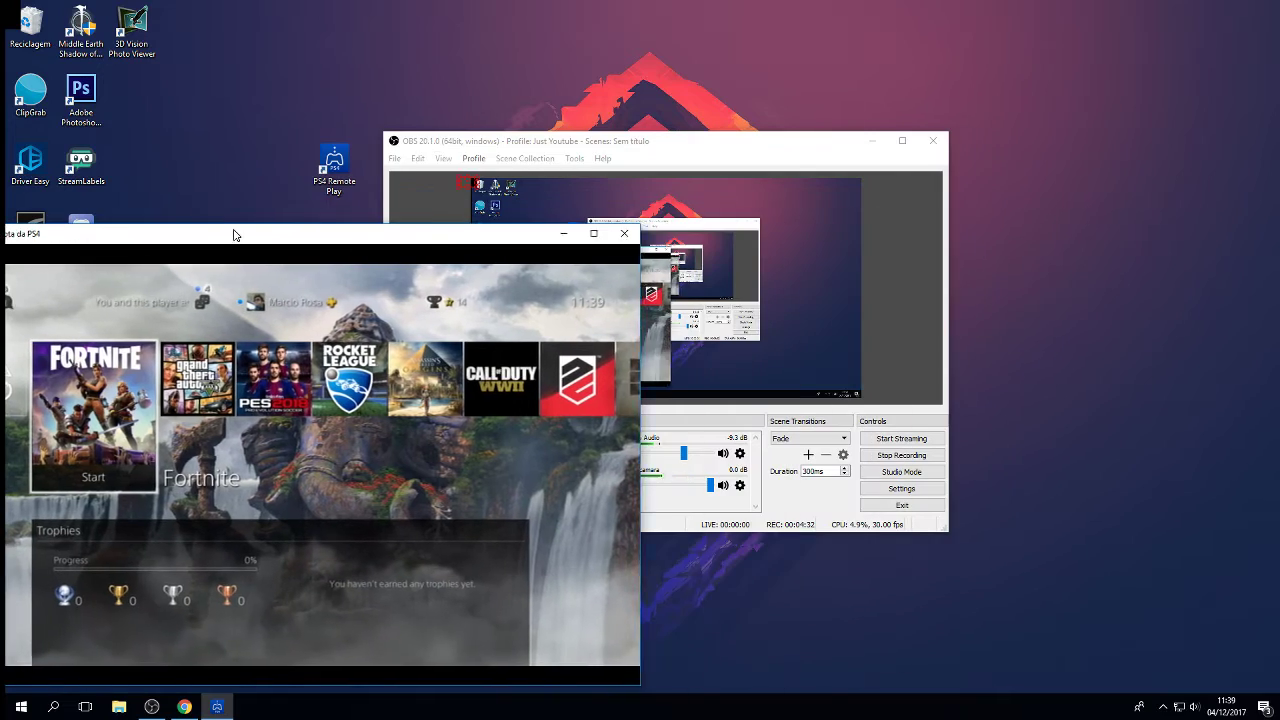
pyautogui.moveTo(450, 150); pyautogui.dragTo(767, 183)
pyautogui.moveTo(443, 238); pyautogui.dragTo(490, 176)
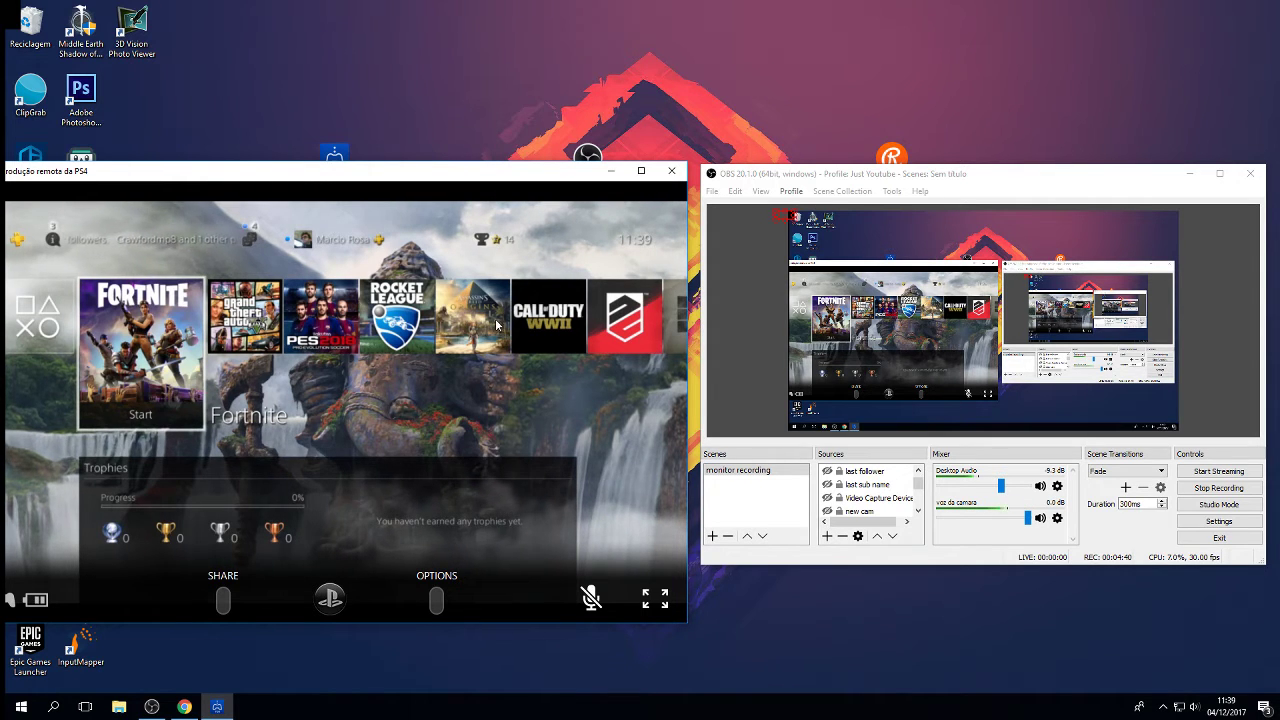
# Step: Turn on the Video Capture Device webcam source; briefly toggle the 'last sub name' text on and off
pyautogui.click(827, 498)
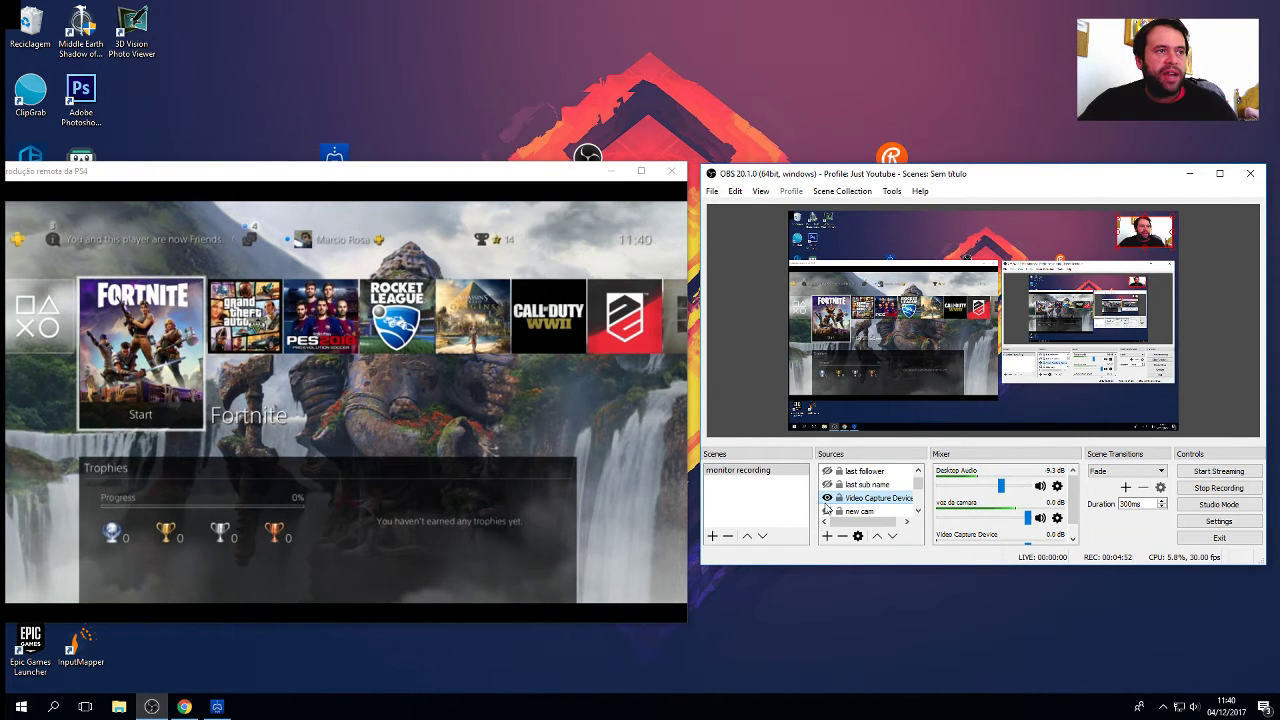
pyautogui.click(920, 511)
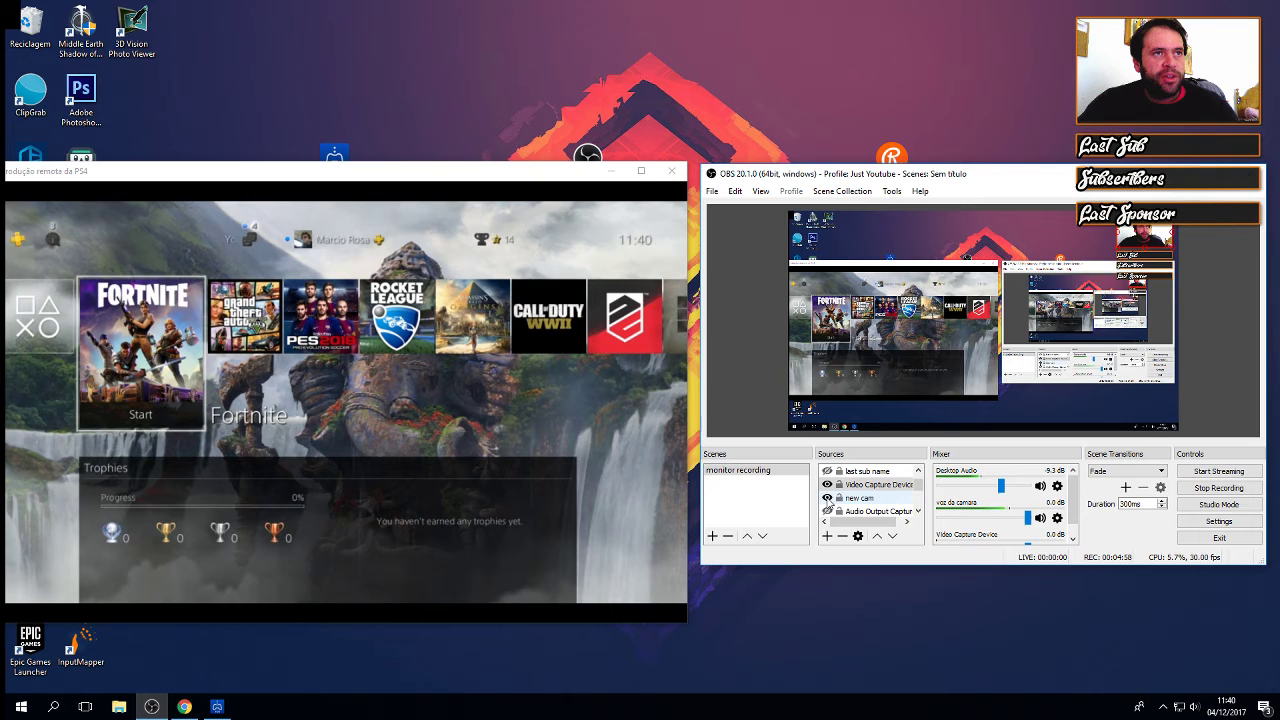
pyautogui.click(827, 471)
pyautogui.click(827, 471)
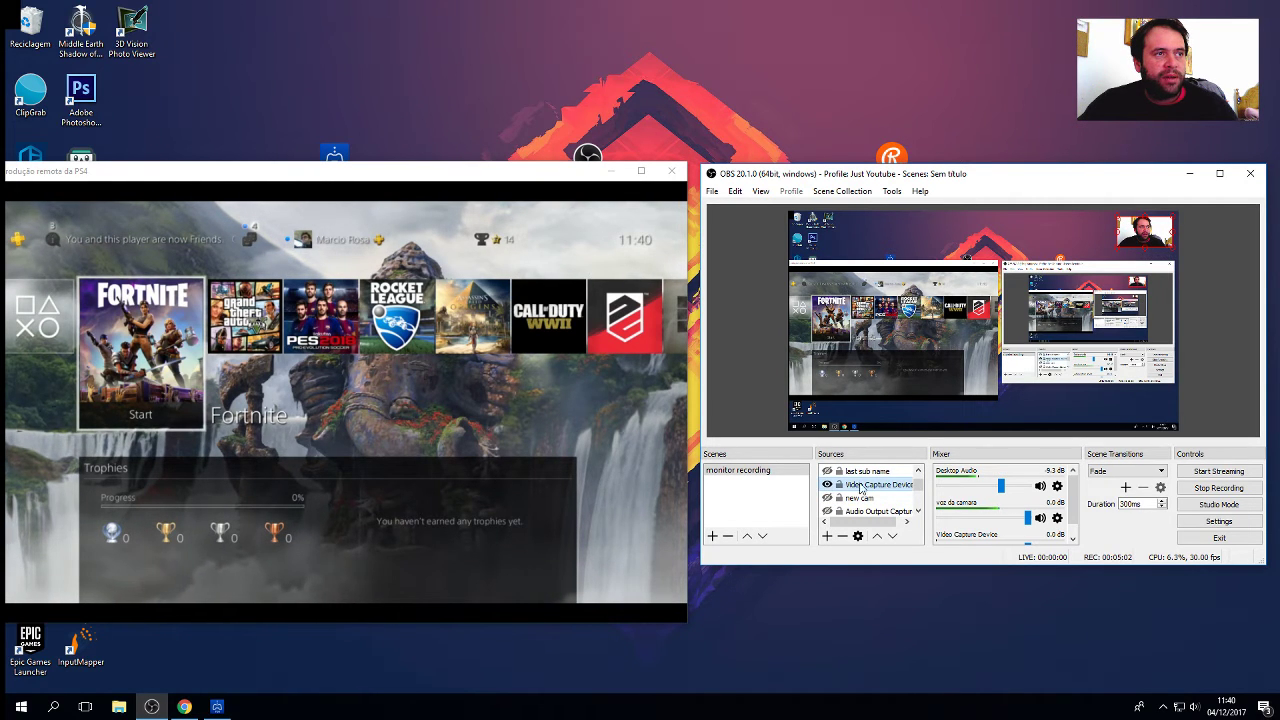